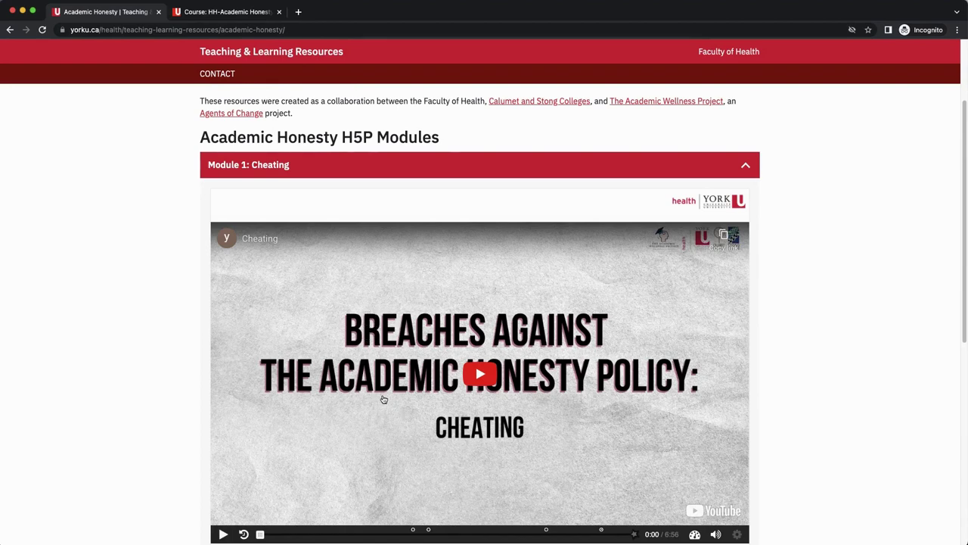
# Step: Reveal the Cheating video's iframe embed code and select all of it
pyautogui.scroll(-2, 387, 395)
pyautogui.scroll(-5, 392, 393)
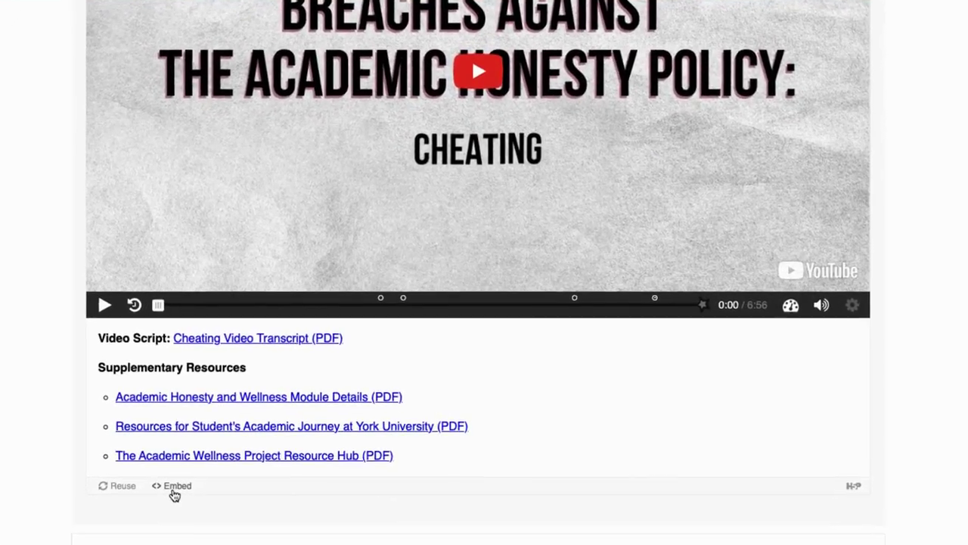
pyautogui.click(171, 490)
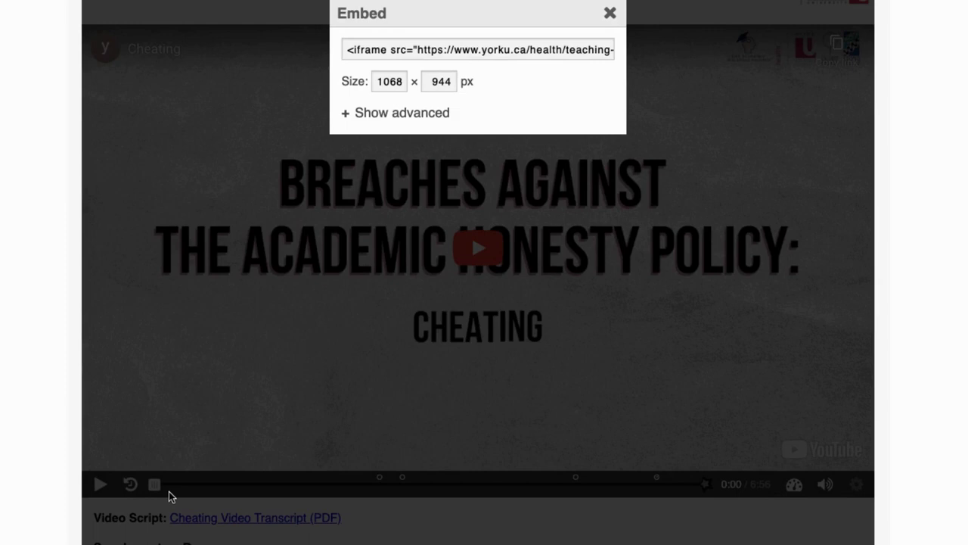
pyautogui.tripleClick(470, 49)
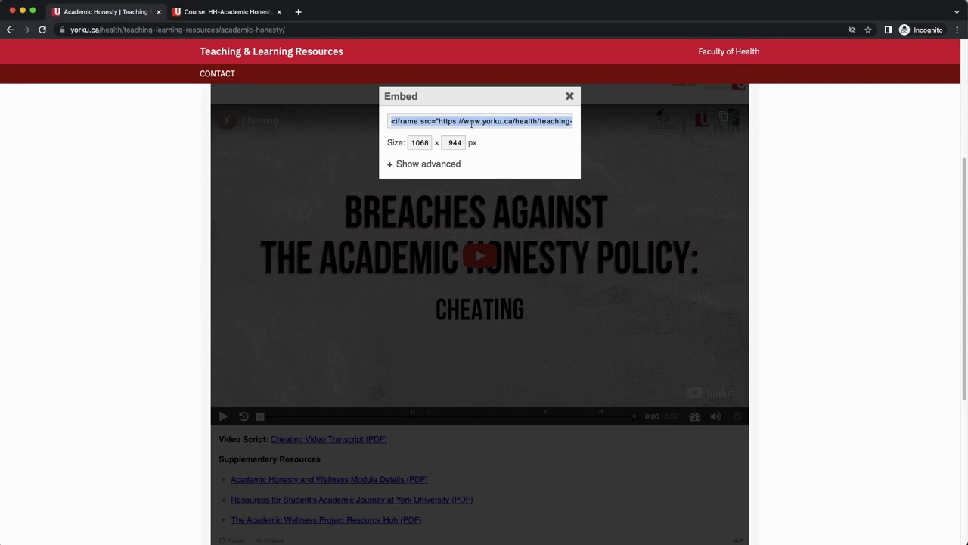
# Step: Turn editing on in HH-Academic Honesty Resources and start a new Page under H5P Modules
pyautogui.click(197, 13)
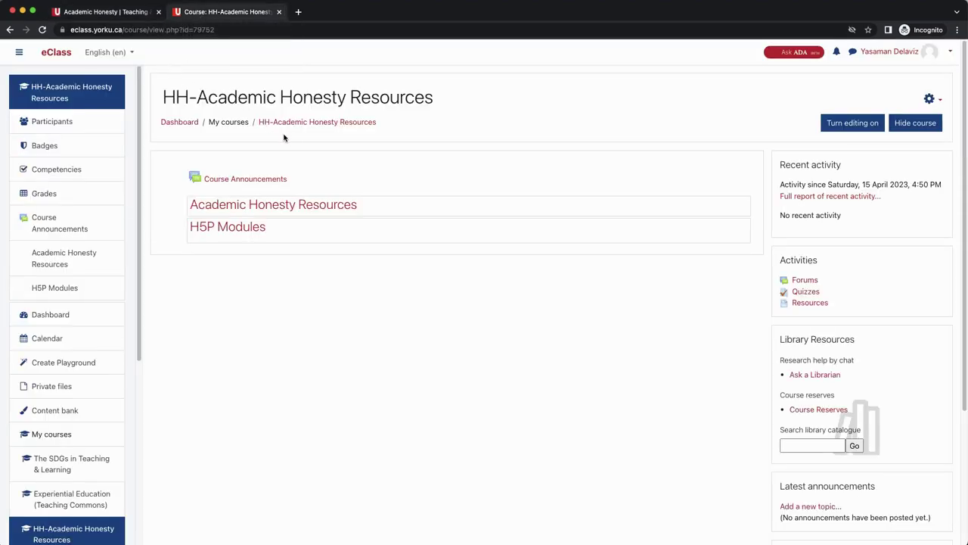
pyautogui.click(852, 124)
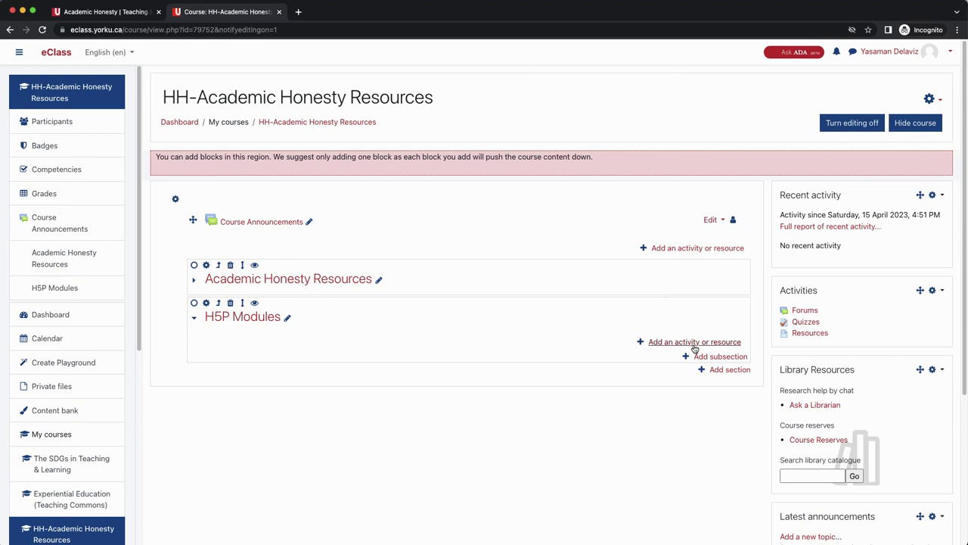
pyautogui.click(695, 343)
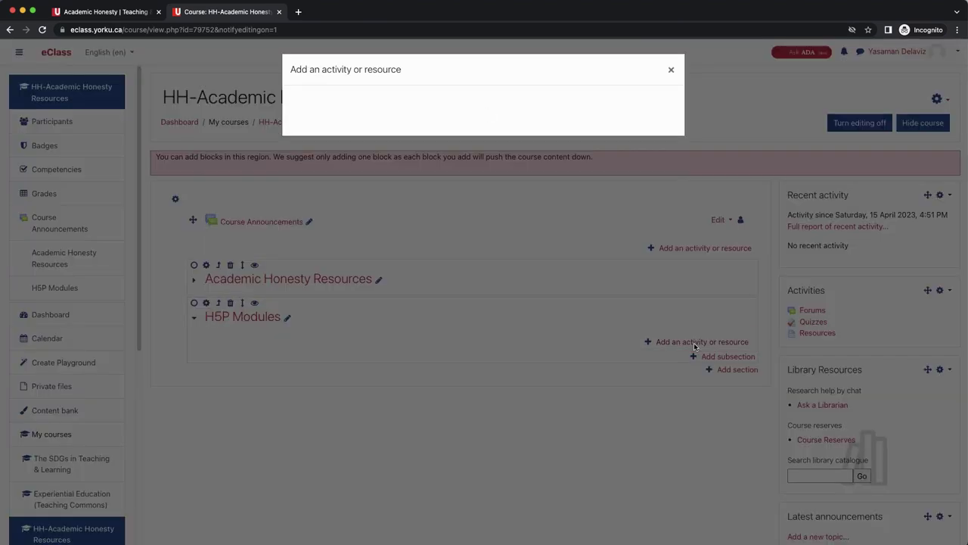
pyautogui.click(635, 182)
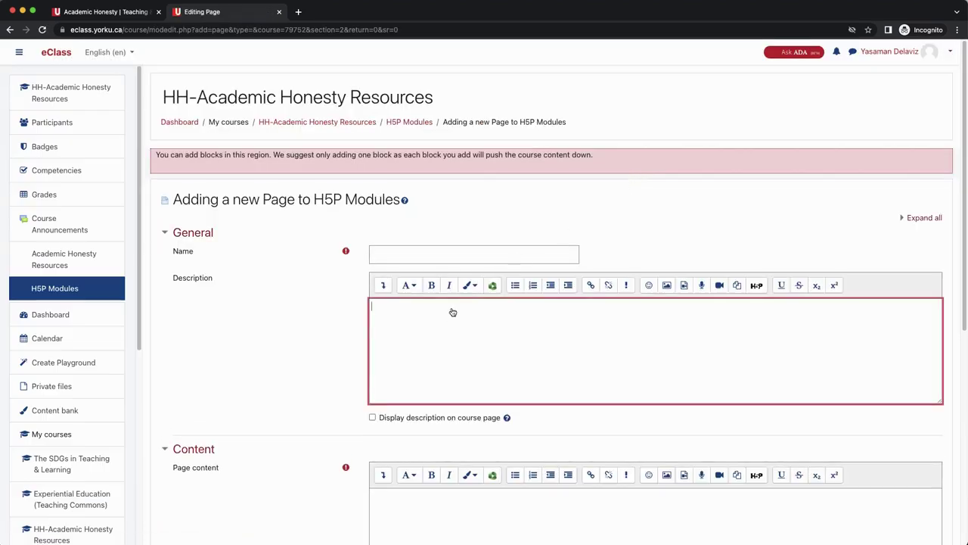
# Step: Name the page Cheating and describe it as 'All students are required to complete this a…'
pyautogui.click(439, 251)
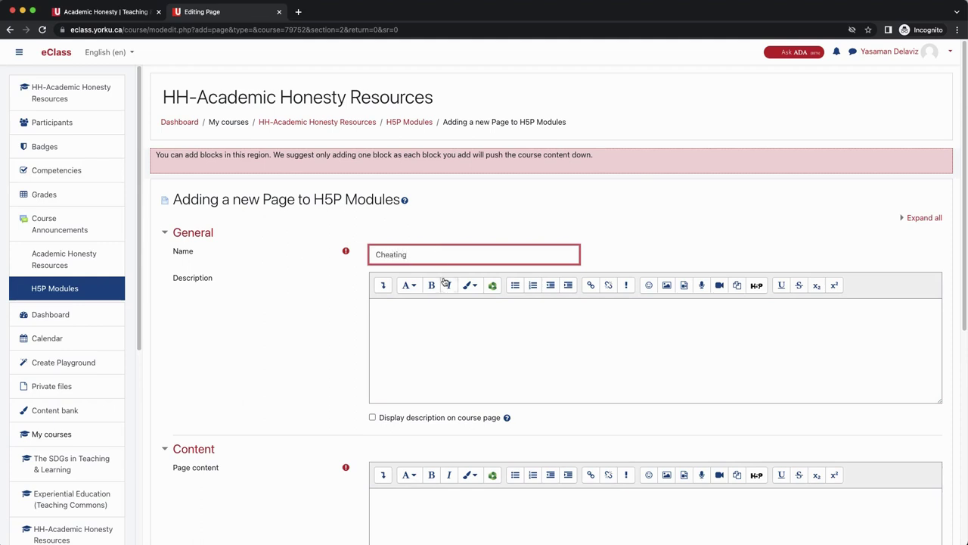
pyautogui.click(430, 368)
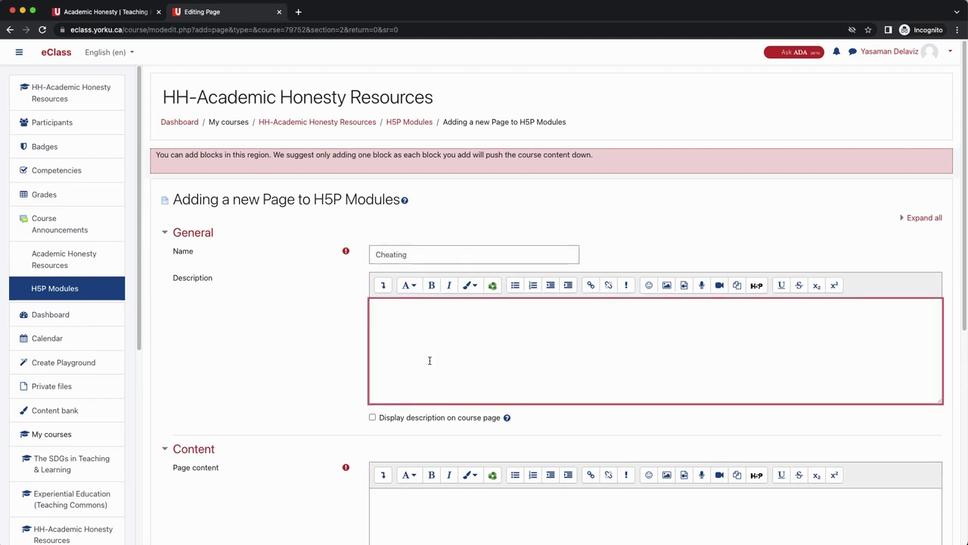
pyautogui.write('All students are required to complete this activity.')
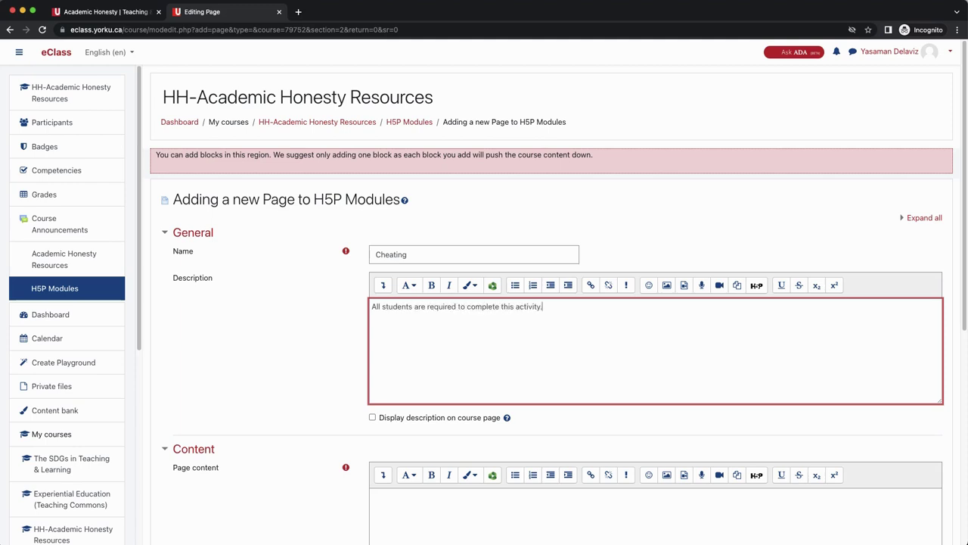
# Step: Paste the H5P iframe embed code into the page content's HTML view and save the page
pyautogui.scroll(-5, 408, 507)
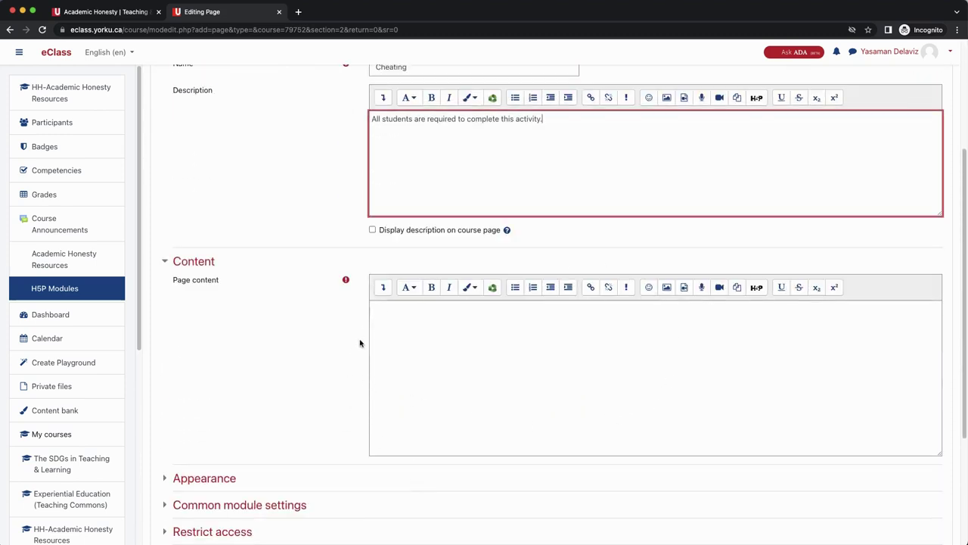
pyautogui.click(384, 294)
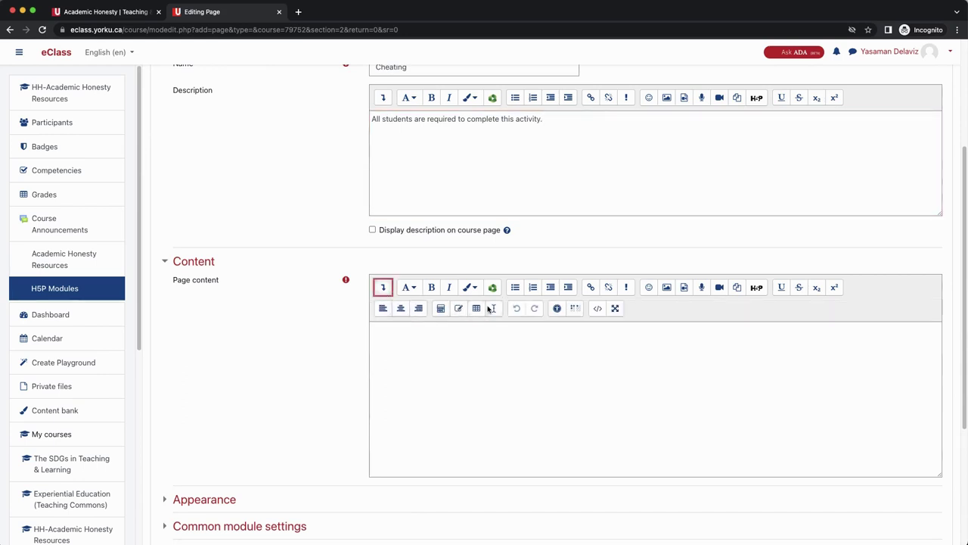
pyautogui.click(598, 312)
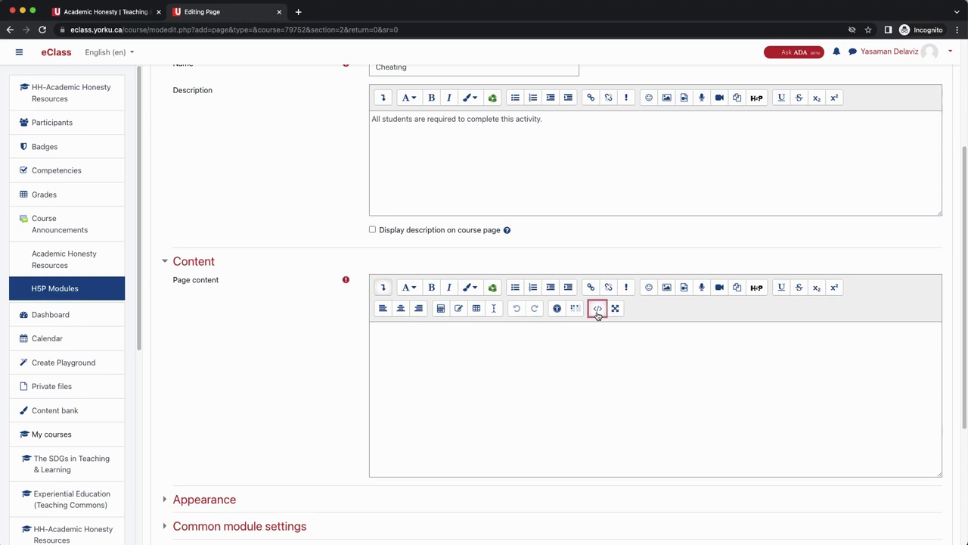
pyautogui.write('<iframe src="https://www.yorku.ca/health/teaching-learning-resources/wp-admin/admin-ajax.php?action=h5p_embed&id=1" width="1068" height="944" frameborder="0" allowfullscreen="allowfullscreen" title="Module 1: Cheating"></iframe><script src="https://www.yorku.ca/health/teaching-learning-resources/wp-content/plugins/h5p/h5p-php-library/js/h5p-resizer.js" charset="UTF-8"></script>')
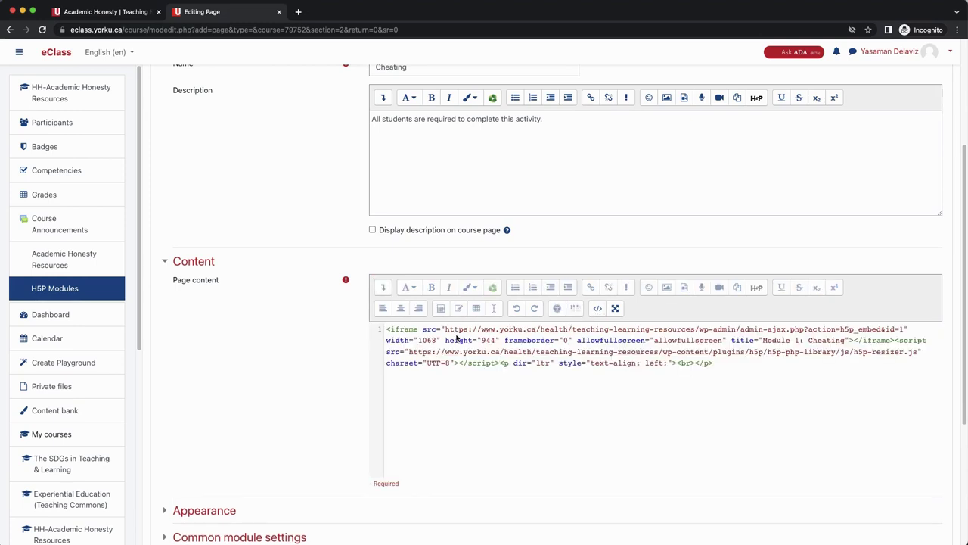
pyautogui.scroll(-5, 454, 431)
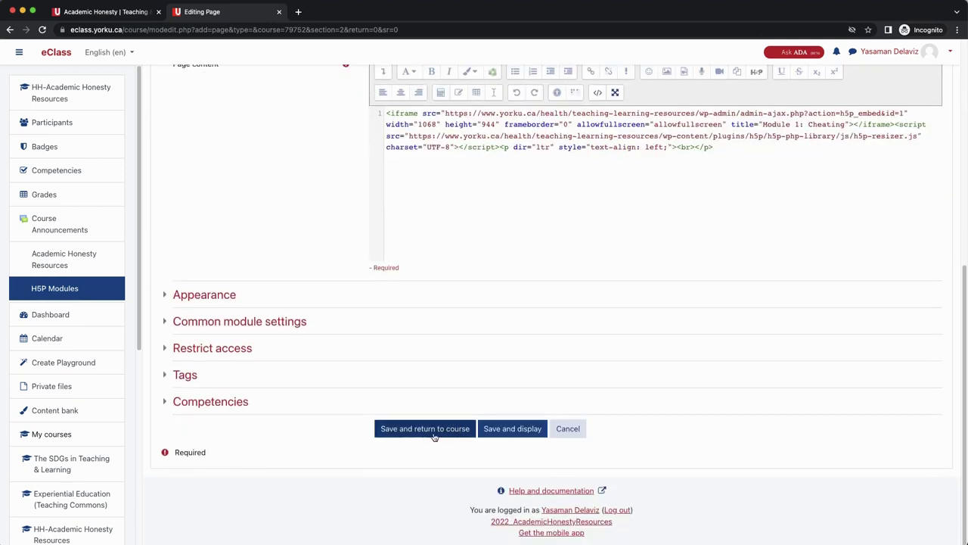
pyautogui.click(425, 429)
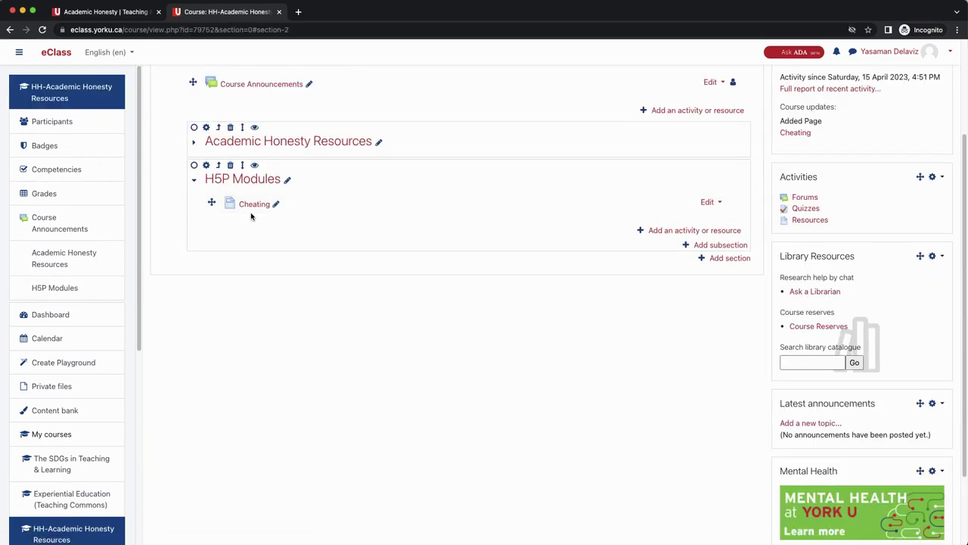
# Step: Turn editing off and view the new Cheating page with its embedded video
pyautogui.scroll(3, 752, 174)
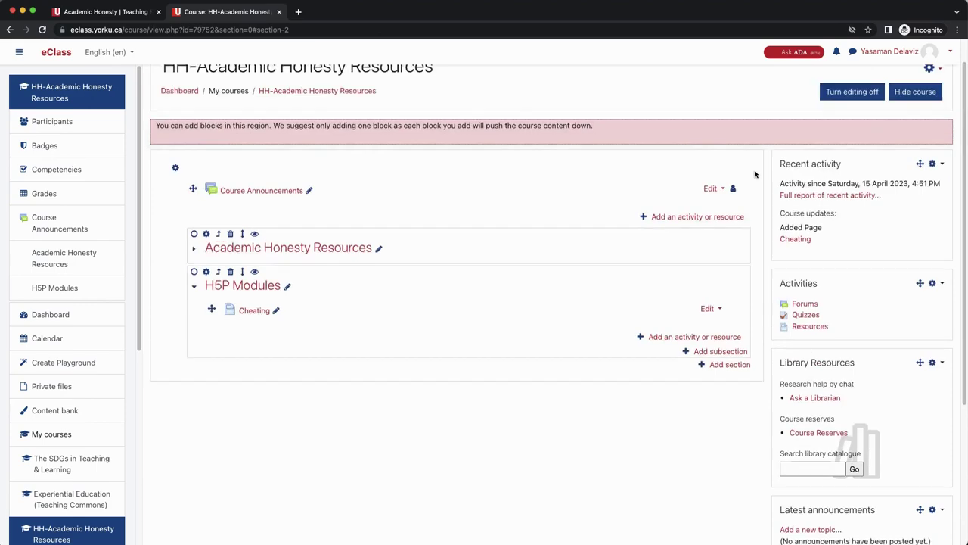
pyautogui.click(849, 123)
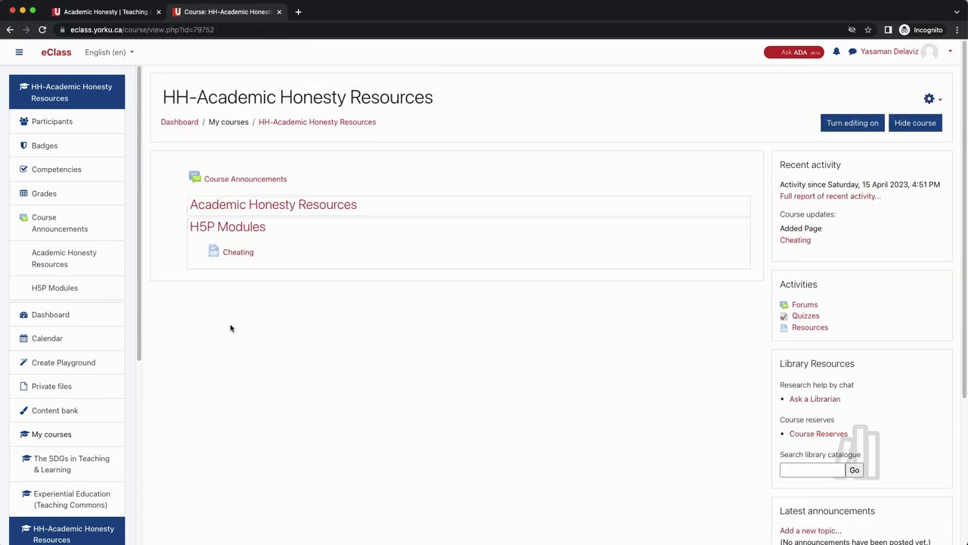
pyautogui.click(236, 253)
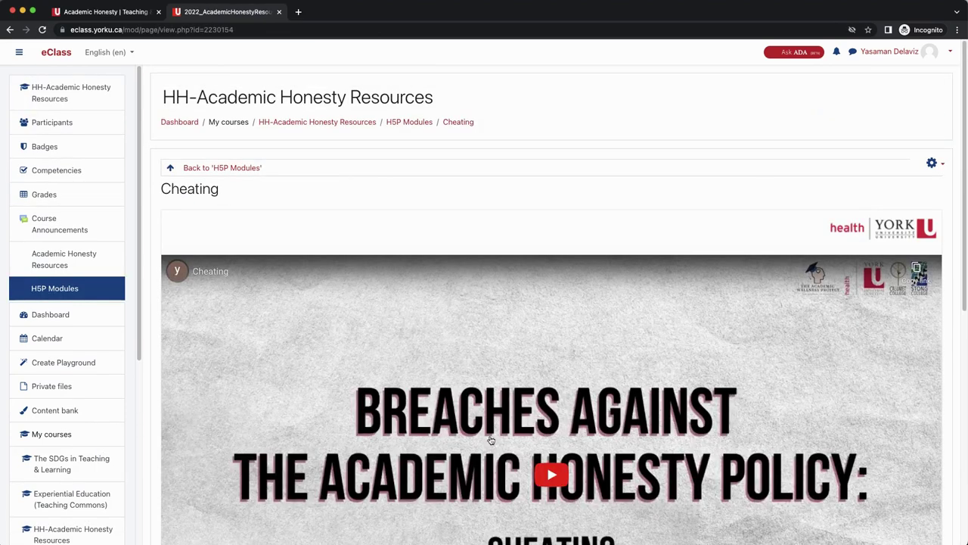
pyautogui.scroll(-5, 281, 405)
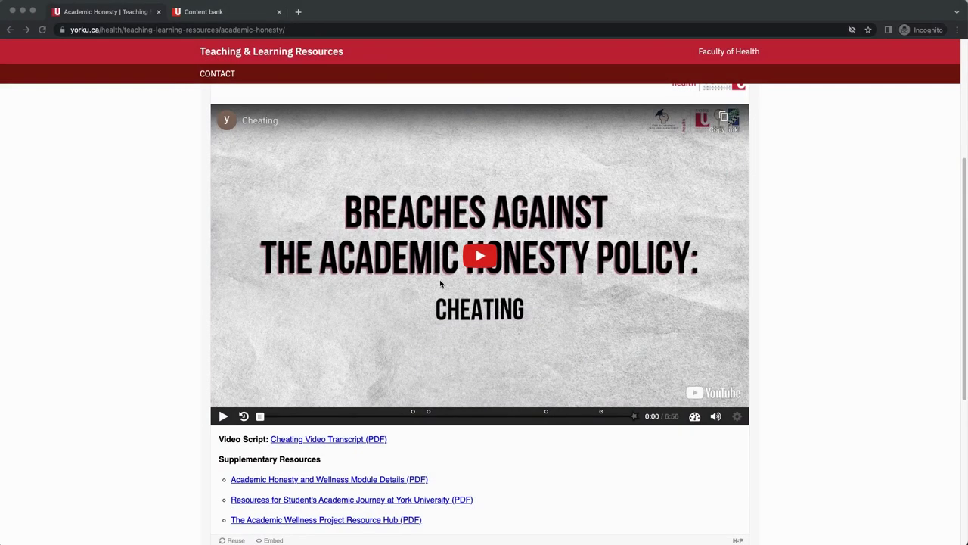
# Step: Download the Cheating module as academic-honesty-video-1-cheating-1.h5p, then open eClass's Content bank
pyautogui.scroll(-1, 440, 283)
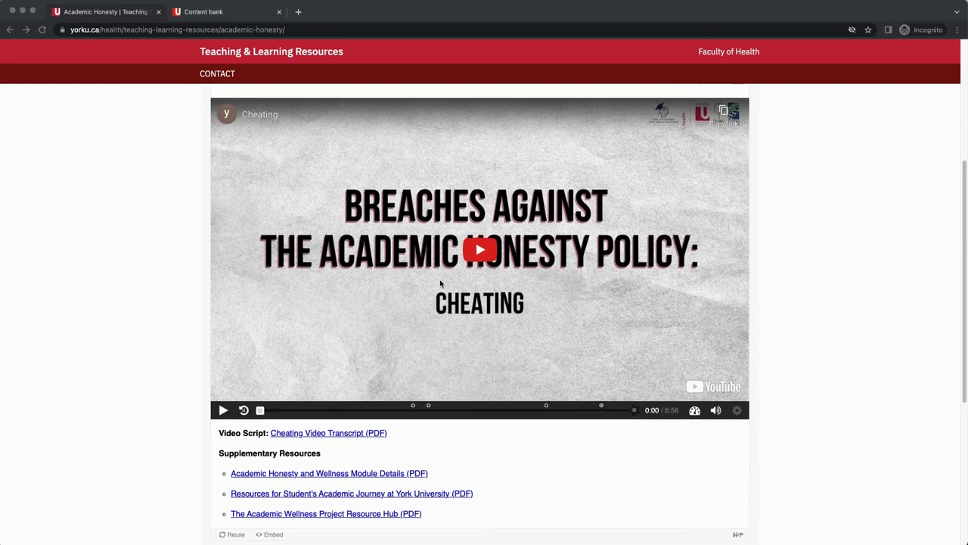
pyautogui.scroll(-3, 441, 283)
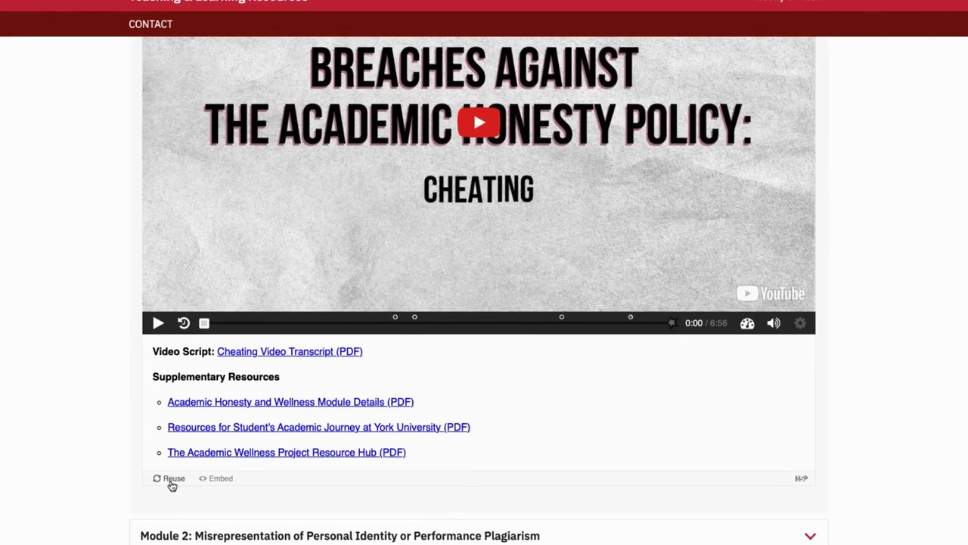
pyautogui.click(173, 483)
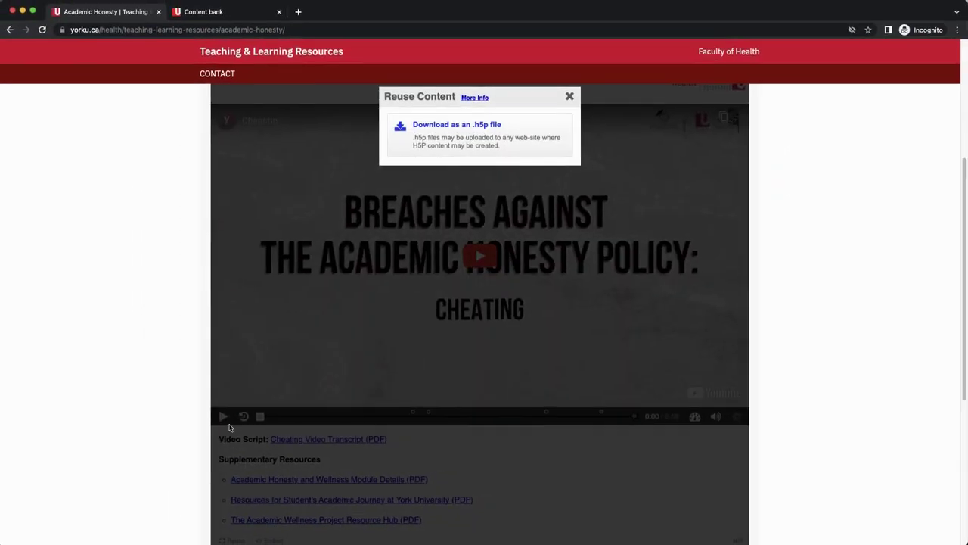
pyautogui.click(464, 138)
pyautogui.scroll(-3, 464, 140)
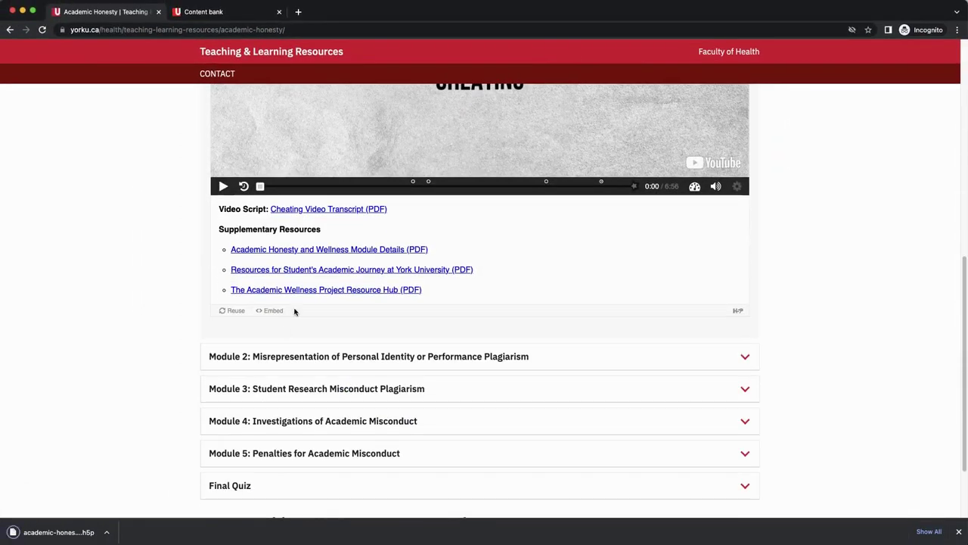
pyautogui.click(109, 534)
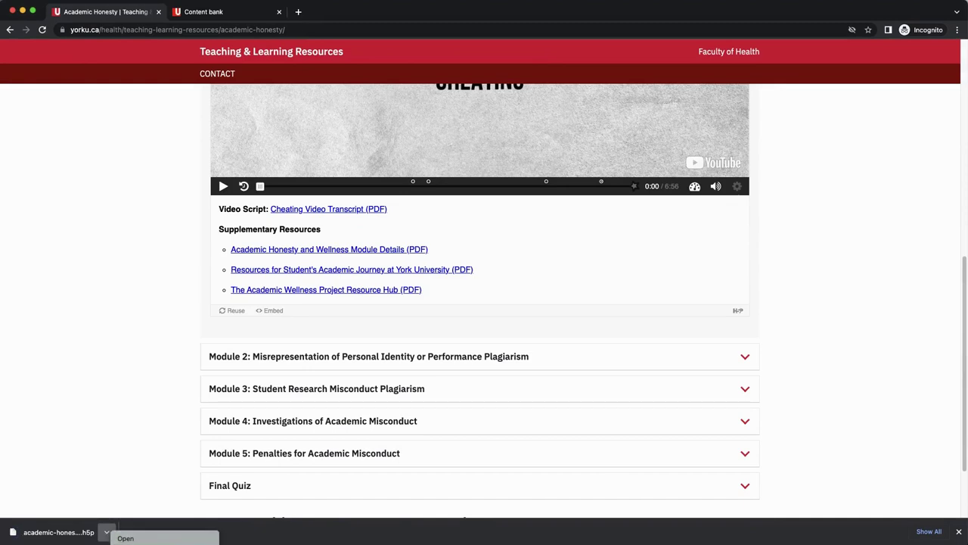
pyautogui.click(129, 536)
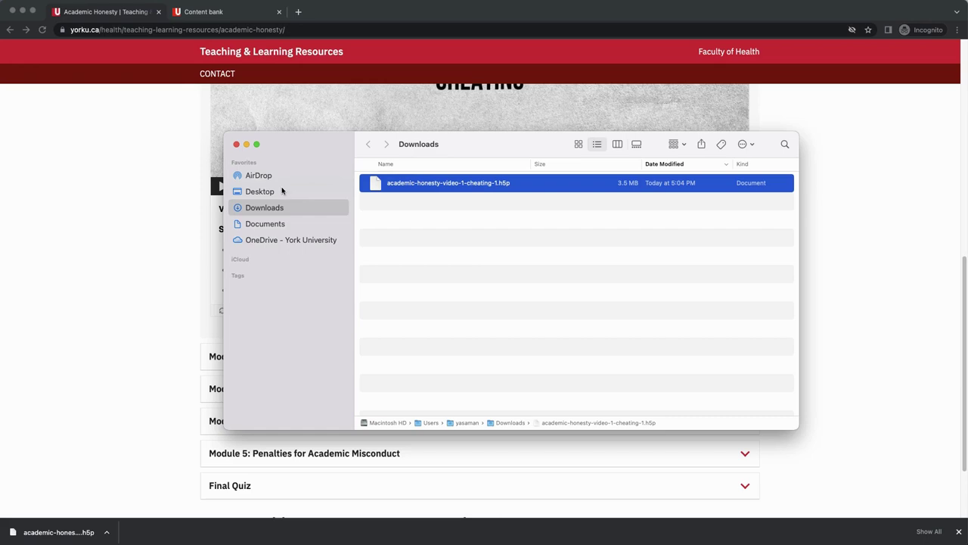
pyautogui.click(203, 13)
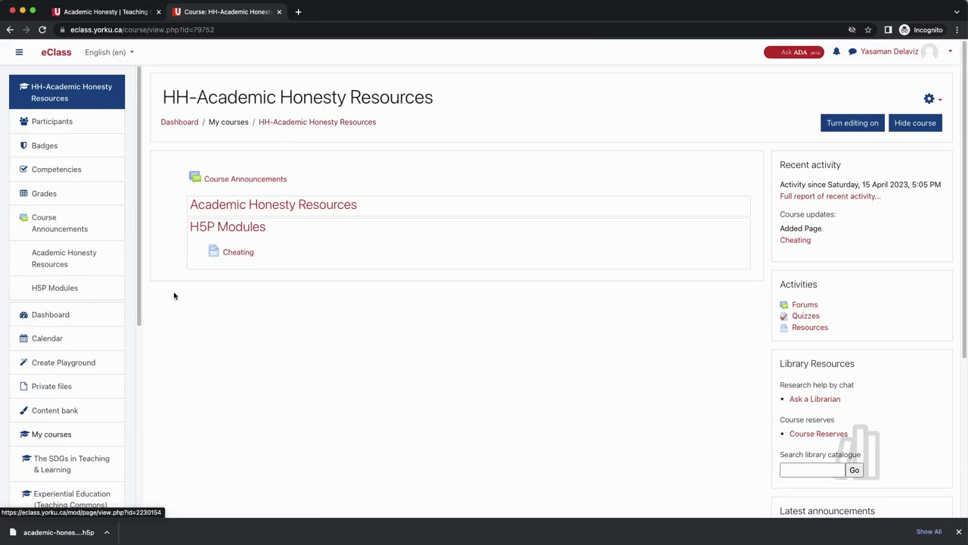
pyautogui.click(48, 418)
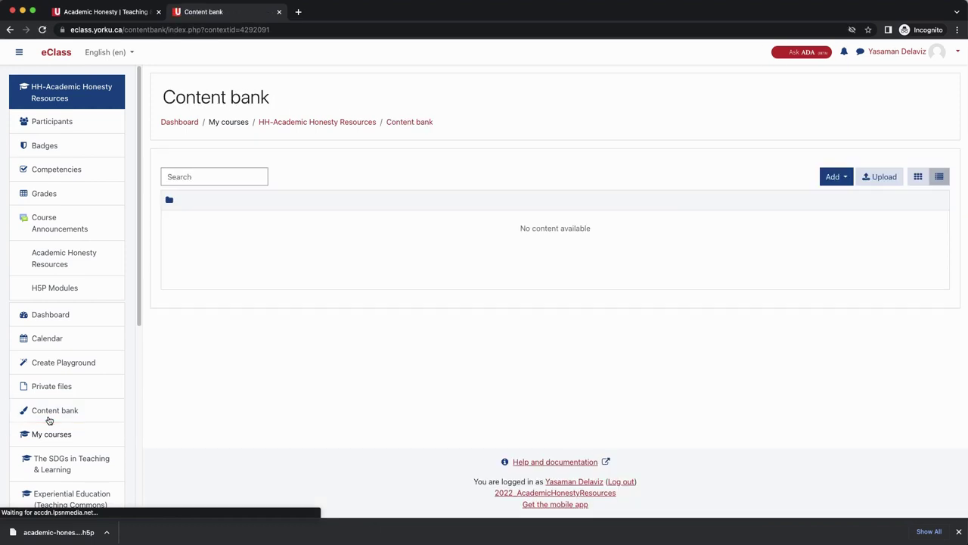
# Step: Attach academic-honesty-video-1-cheating-1.h5p from Downloads to a new Content bank upload
pyautogui.click(874, 180)
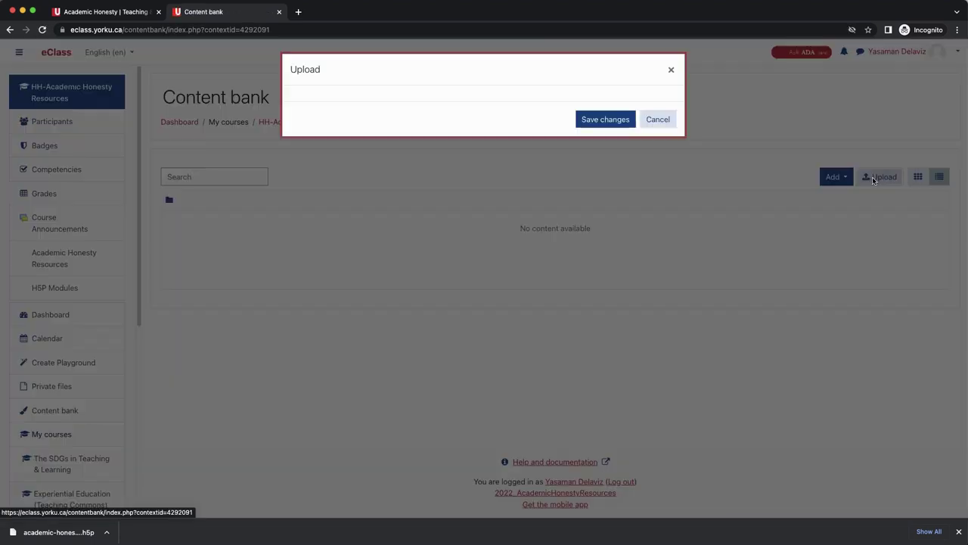
pyautogui.click(435, 110)
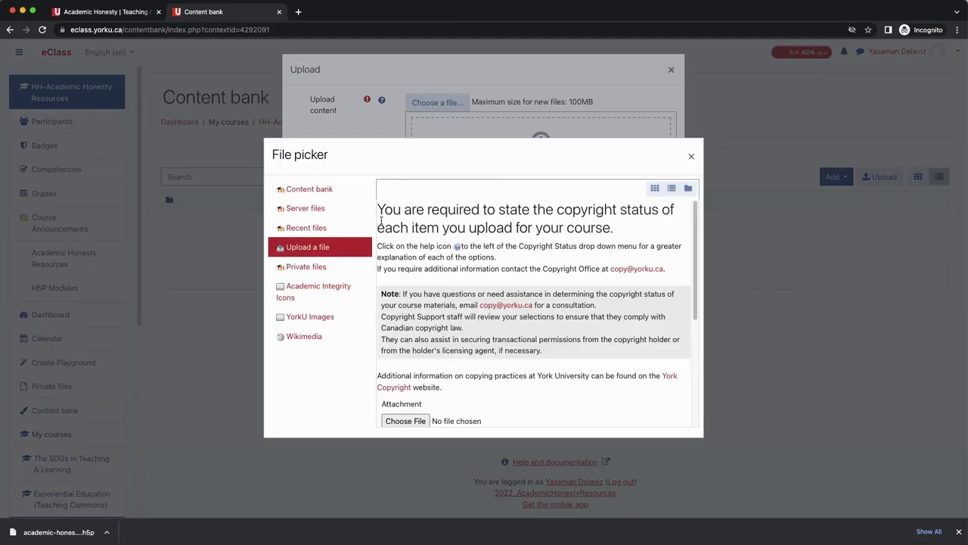
pyautogui.scroll(-4, 439, 263)
pyautogui.click(399, 273)
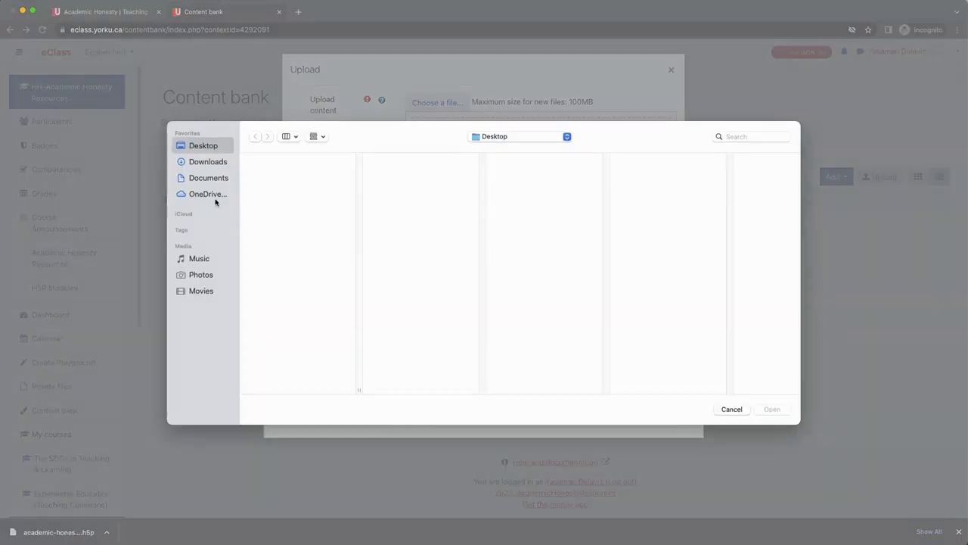
pyautogui.click(210, 162)
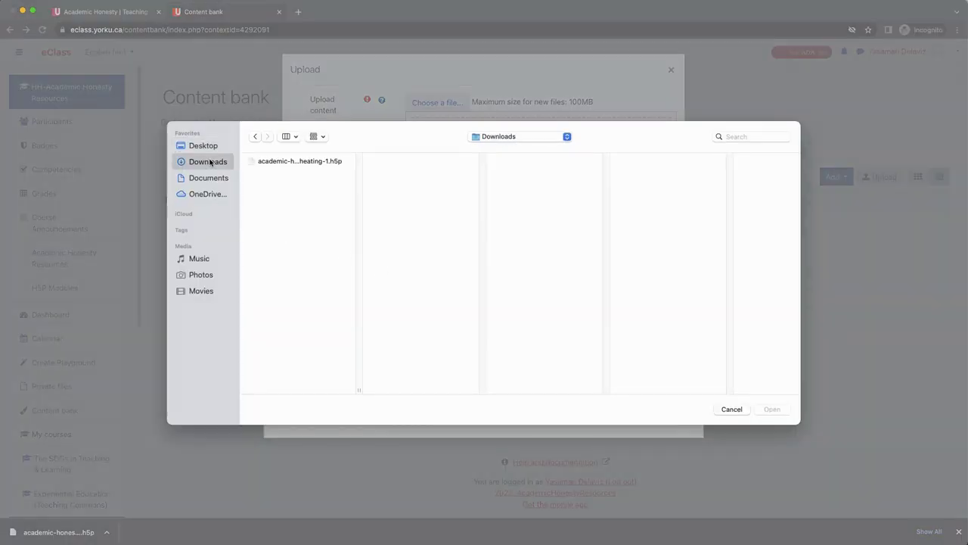
pyautogui.click(278, 164)
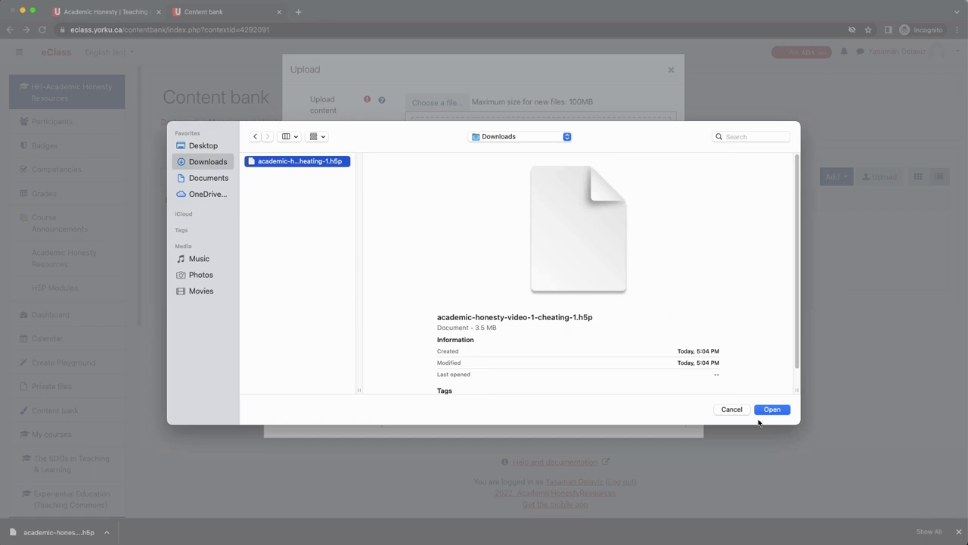
pyautogui.click(771, 413)
# Step: Set the copyright status to licence-based and upload the attached file
pyautogui.click(452, 361)
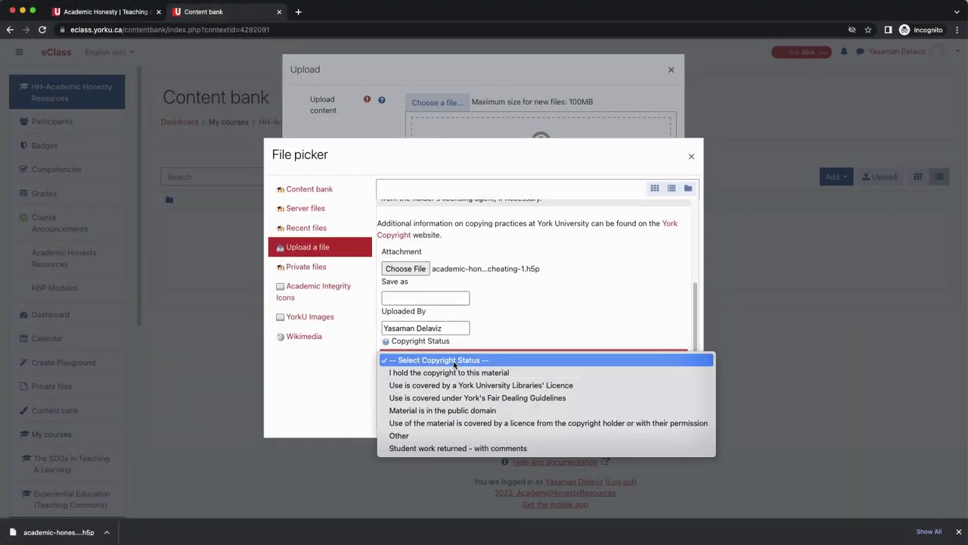
pyautogui.click(465, 423)
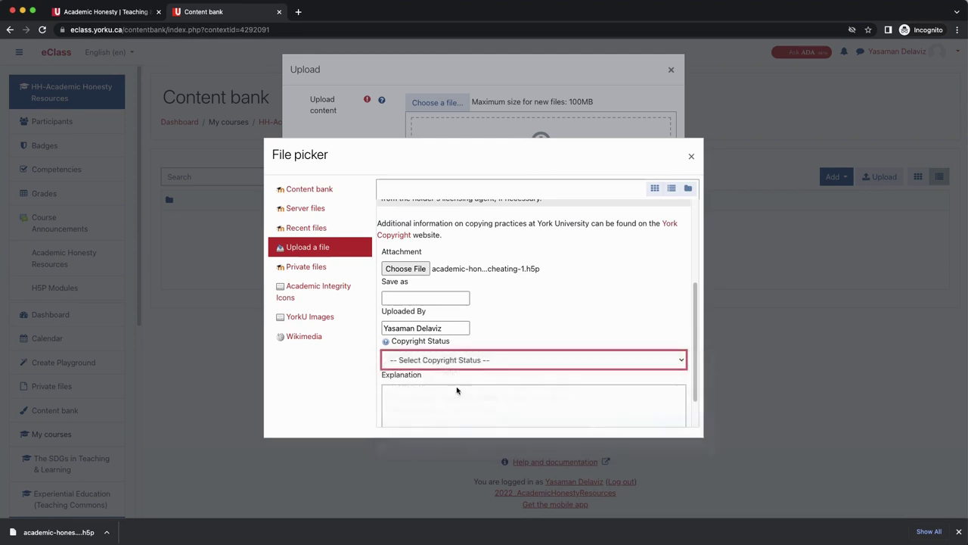
pyautogui.scroll(-2, 465, 356)
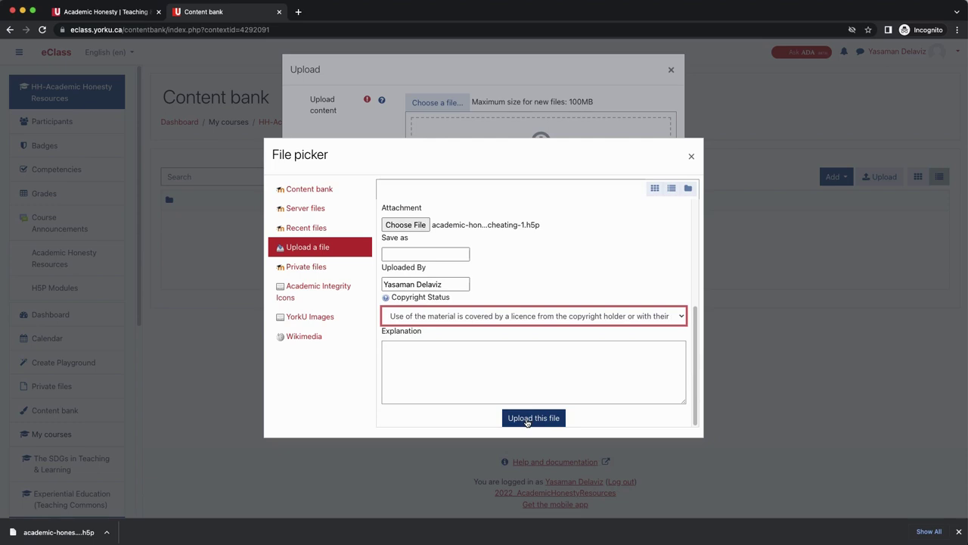
pyautogui.click(527, 423)
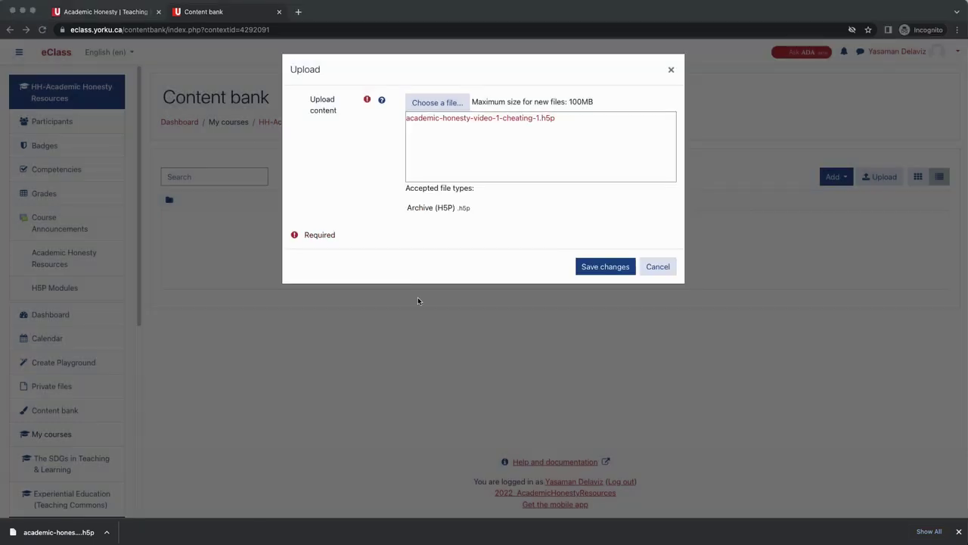
# Step: Save the .h5p into the Content bank, return to HH-Academic Honesty Resources and turn editing on
pyautogui.click(606, 267)
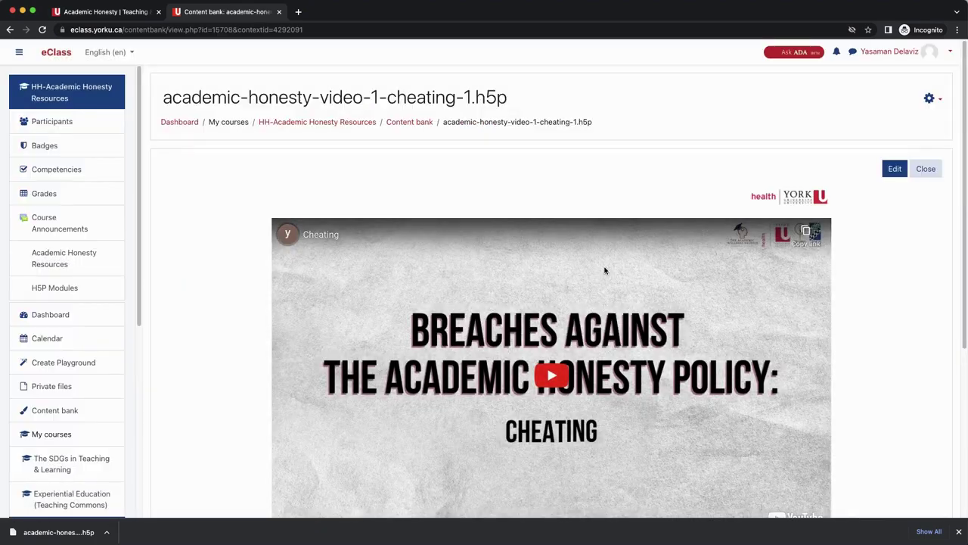
pyautogui.click(410, 125)
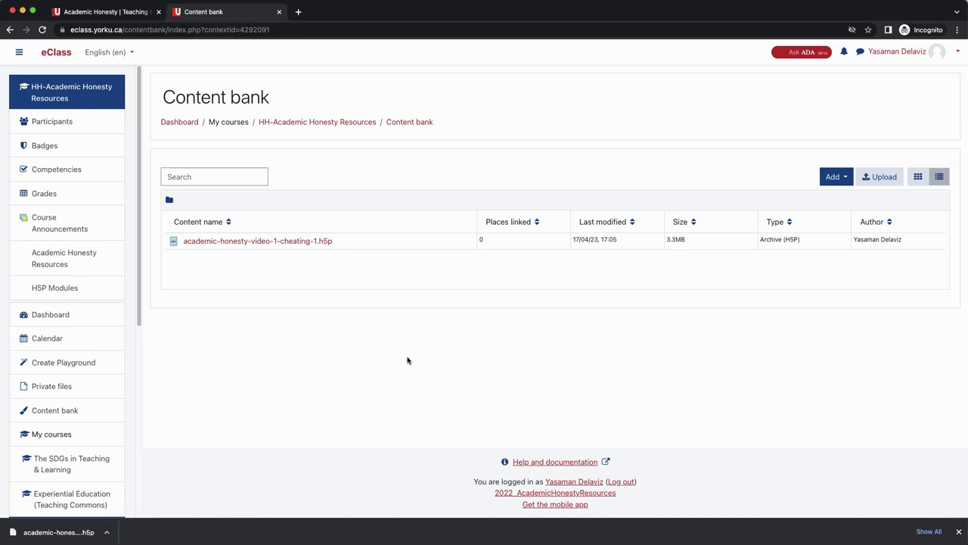
pyautogui.click(320, 125)
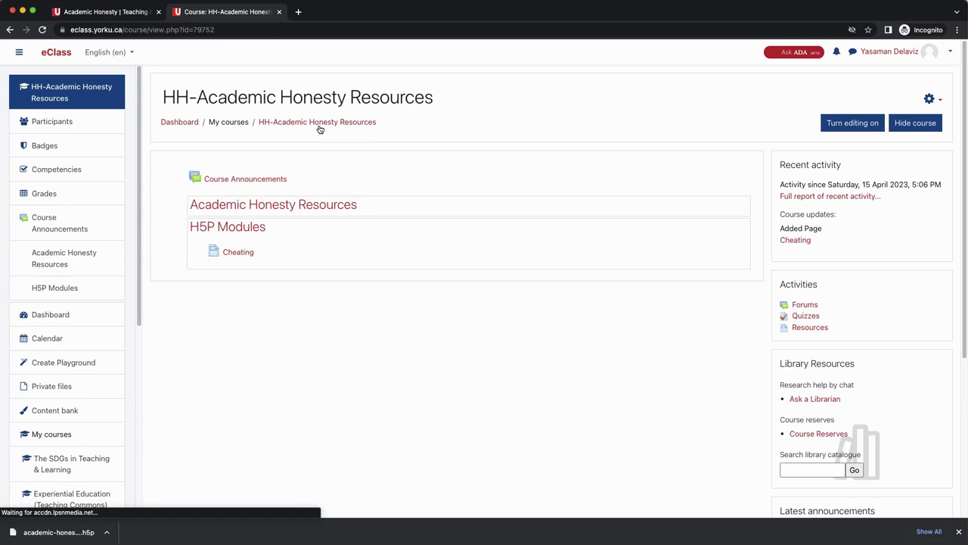
pyautogui.click(848, 128)
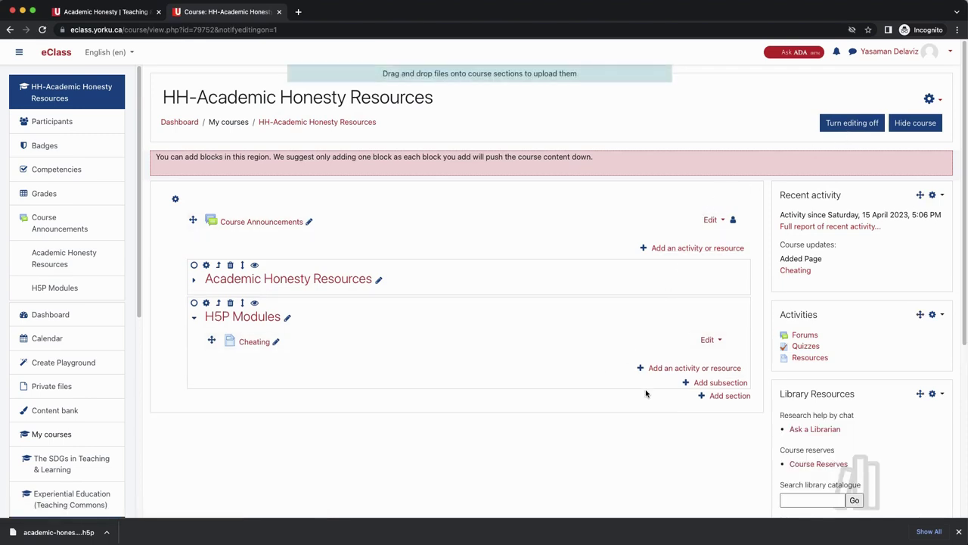
# Step: Start a new H5P activity under H5P Modules and name it Cheating
pyautogui.click(701, 370)
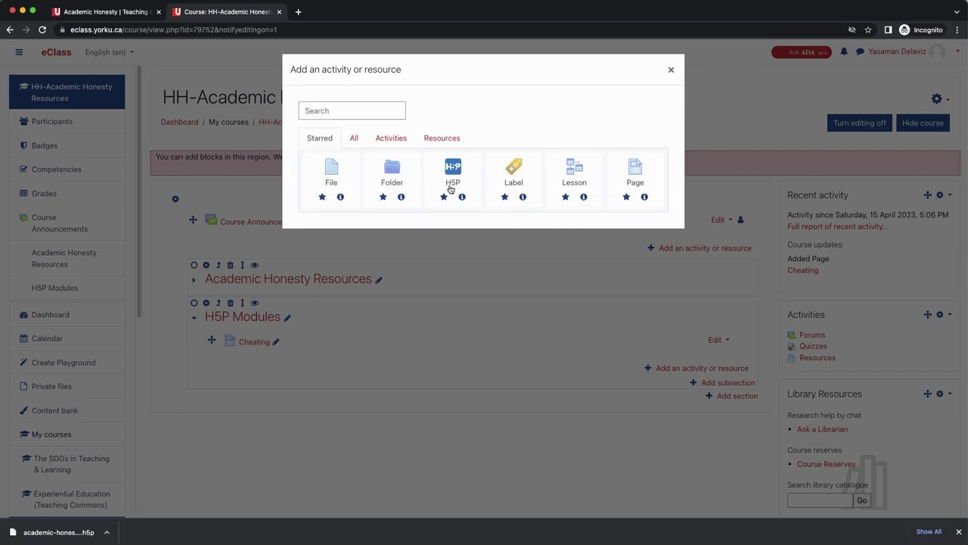
pyautogui.click(452, 175)
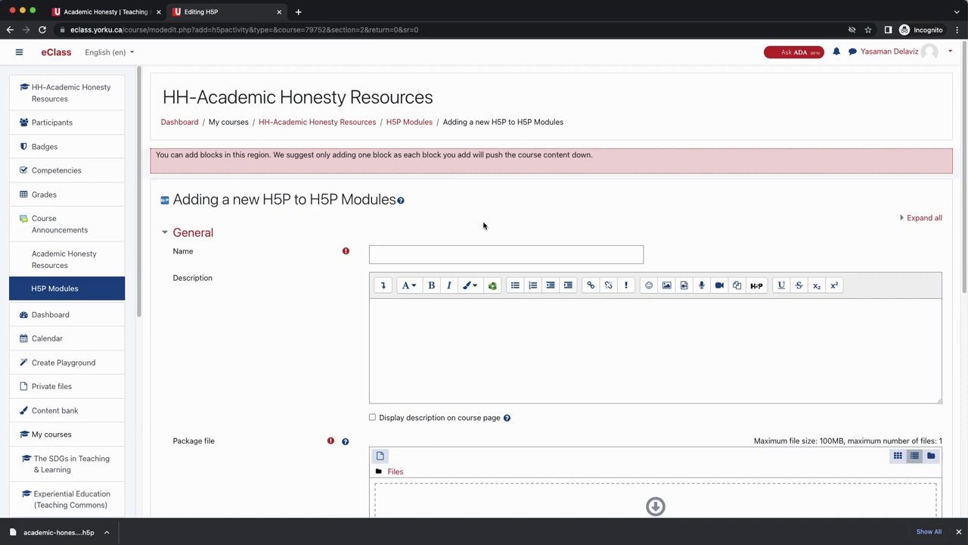
pyautogui.click(450, 254)
pyautogui.write('Cheating')
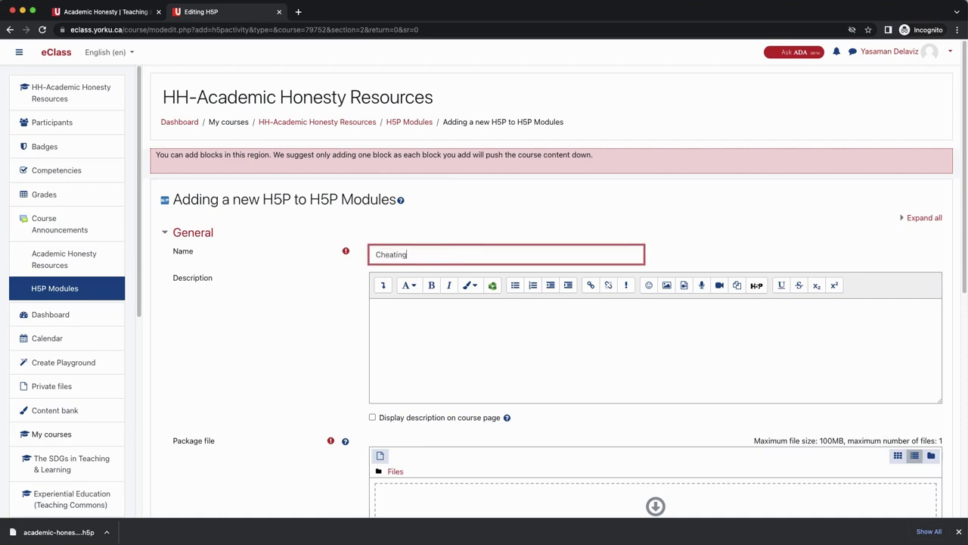
pyautogui.scroll(-5, 450, 253)
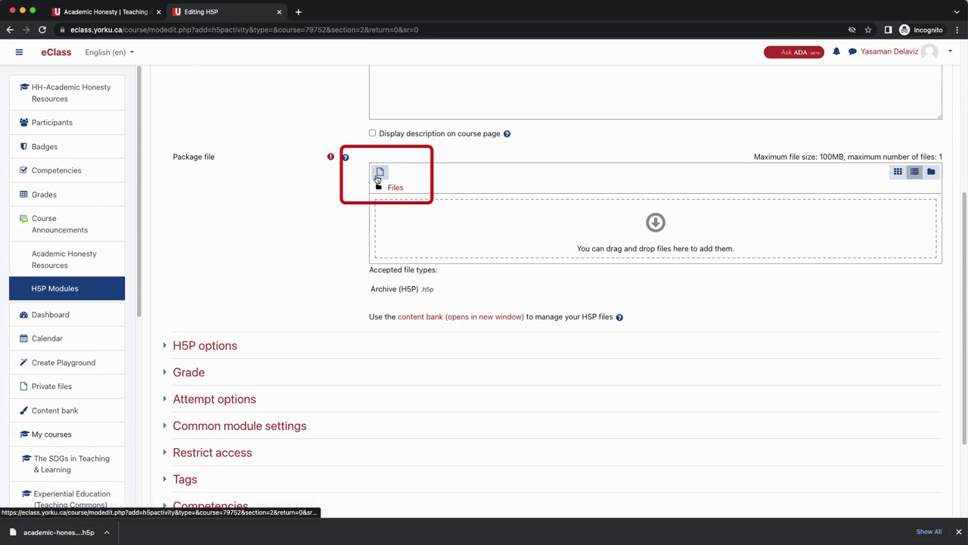
# Step: Set the package file to academic-honesty-video-1-cheating-1.h5p from the course Content bank
pyautogui.click(379, 174)
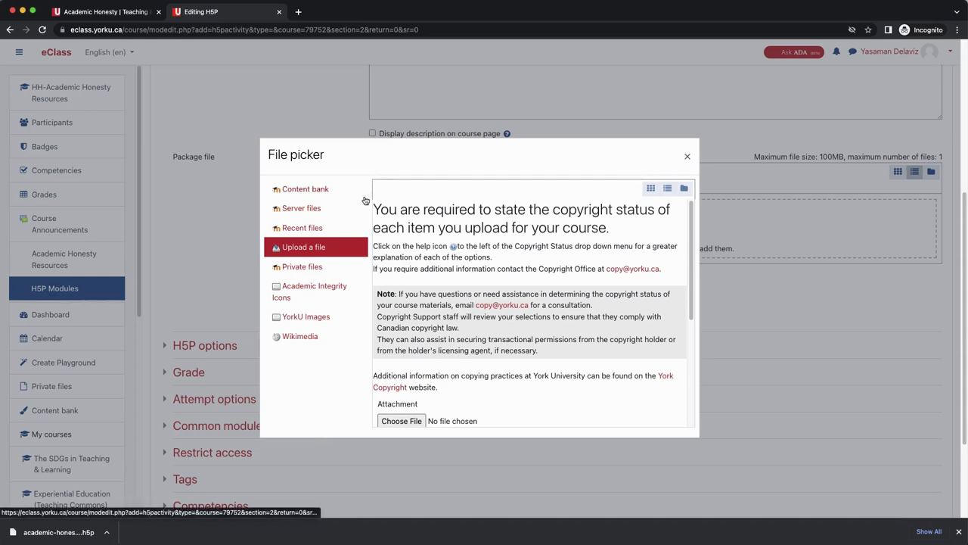
pyautogui.click(305, 190)
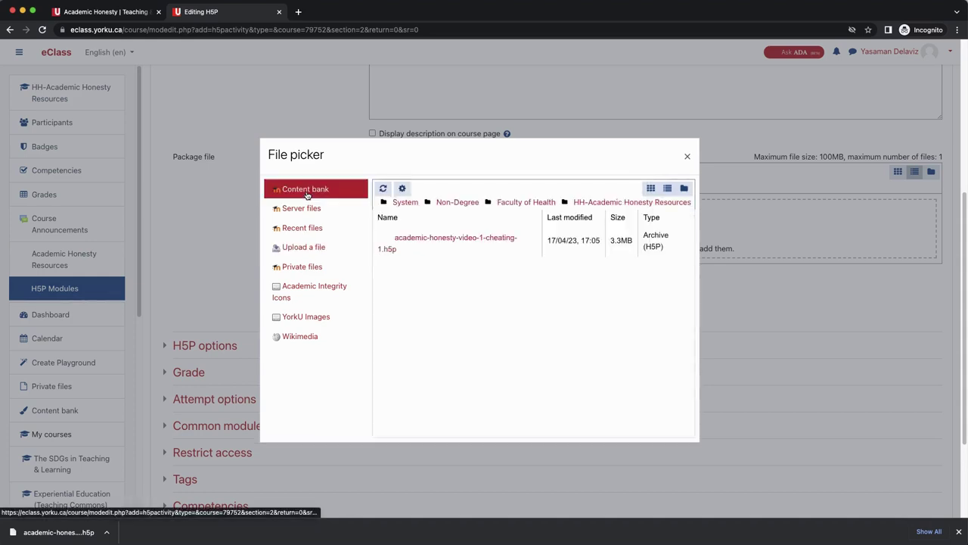
pyautogui.click(422, 255)
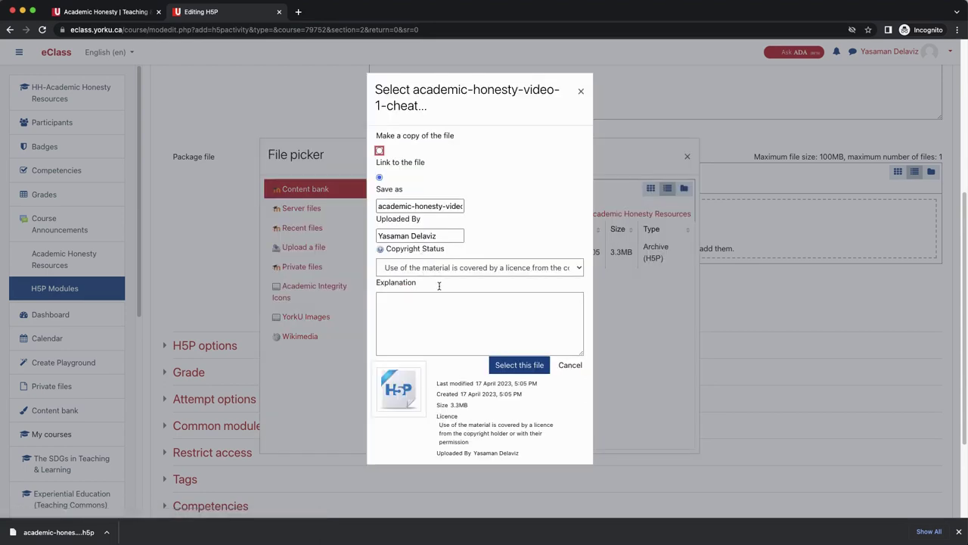
pyautogui.click(520, 366)
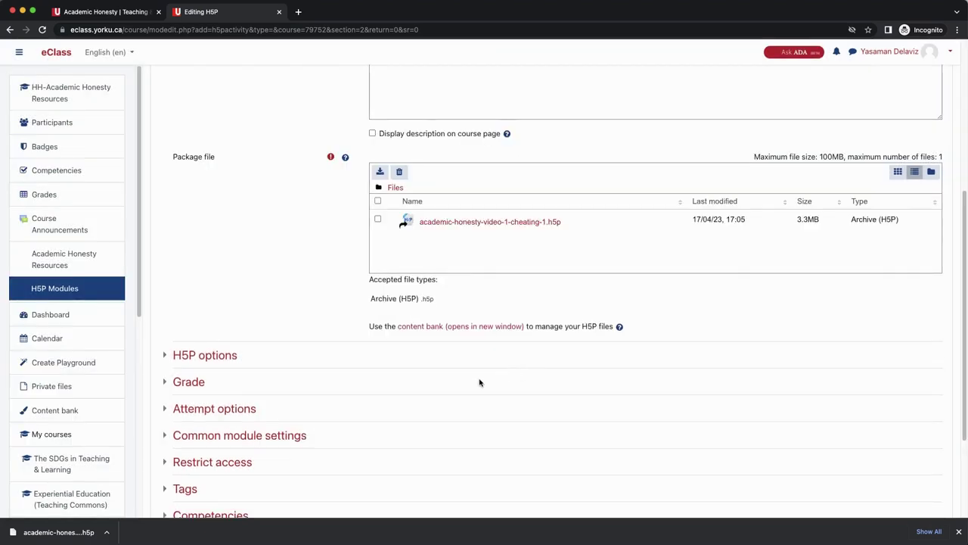
# Step: Enable the Copyright button in H5P options and save the Cheating activity
pyautogui.click(183, 359)
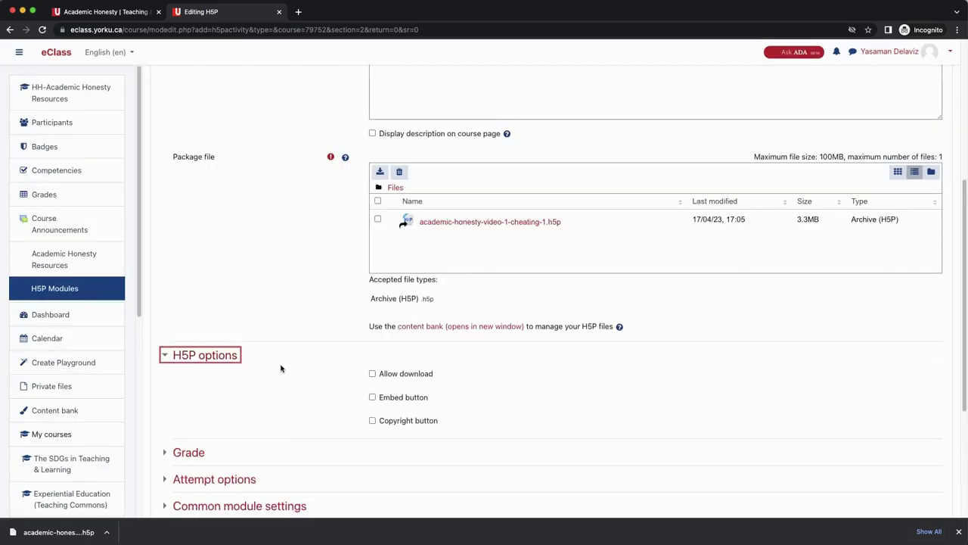
pyautogui.click(372, 421)
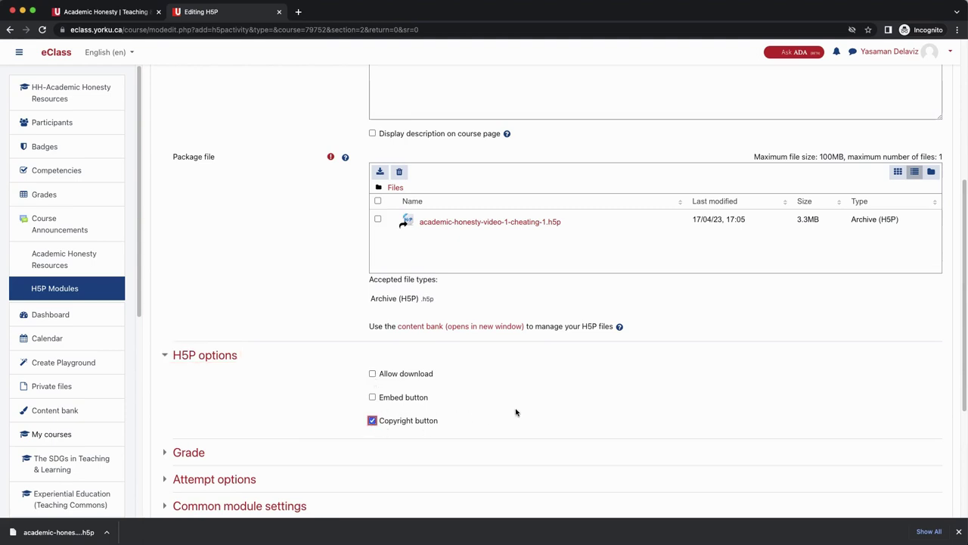
pyautogui.scroll(-5, 516, 413)
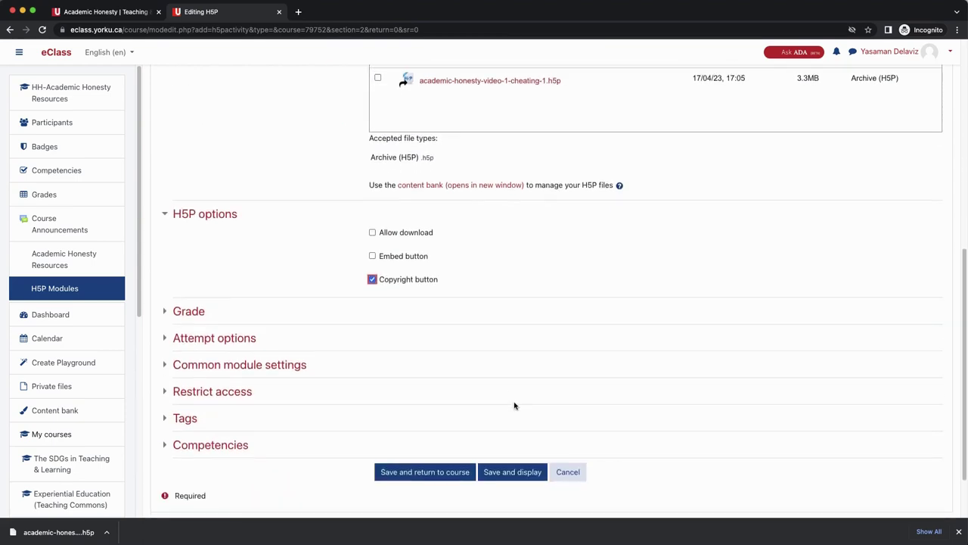
pyautogui.click(425, 476)
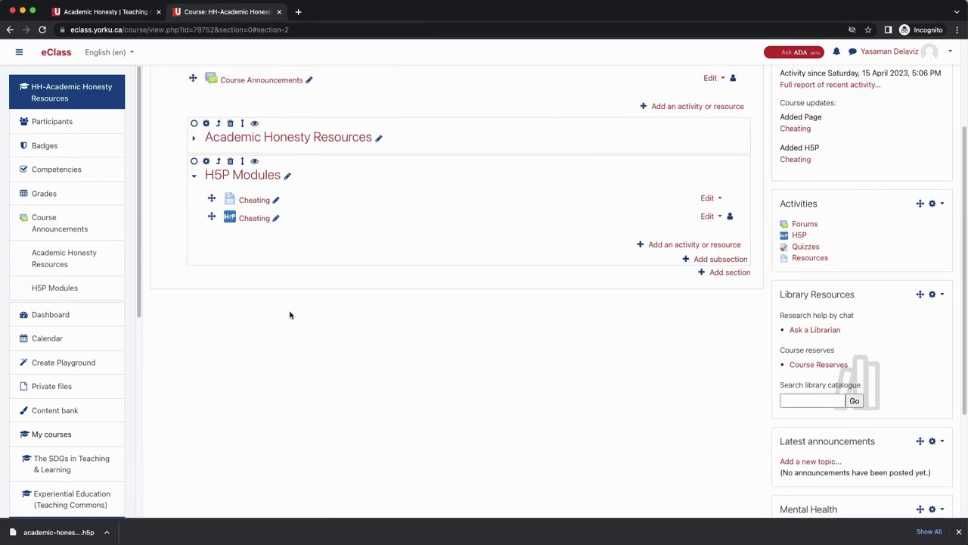
# Step: Turn editing off and open the Cheating H5P activity to preview its video
pyautogui.scroll(5, 625, 235)
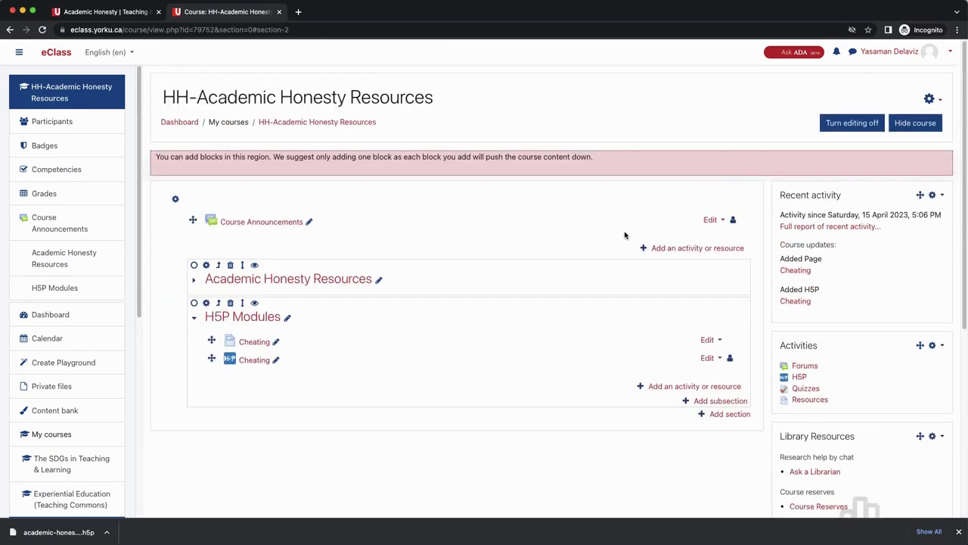
pyautogui.click(851, 123)
pyautogui.click(238, 270)
pyautogui.scroll(-4, 241, 303)
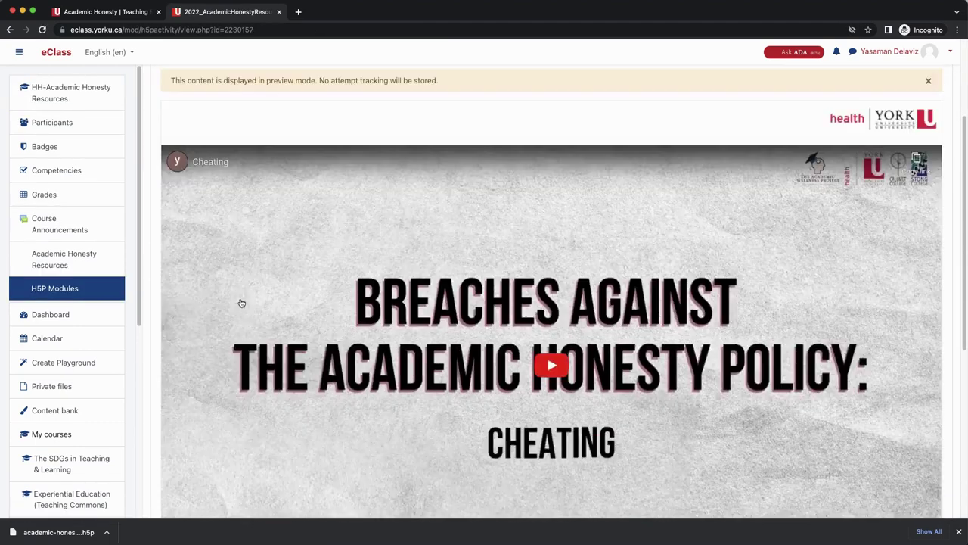
pyautogui.scroll(-9, 241, 303)
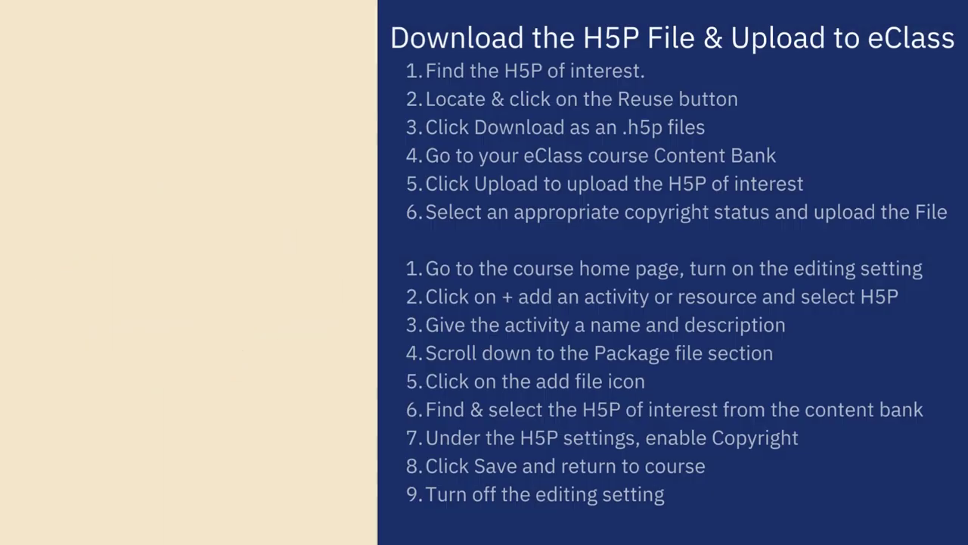